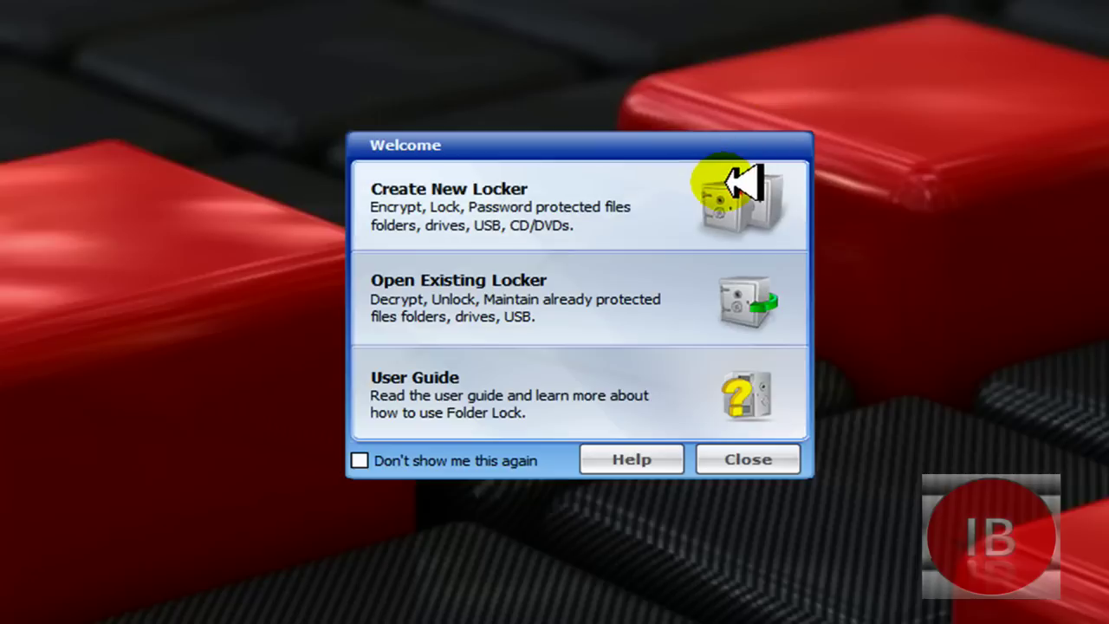
# Step: Start a new locker, collapse the help panel, and show then hide the virtual keyboard
pyautogui.click(728, 182)
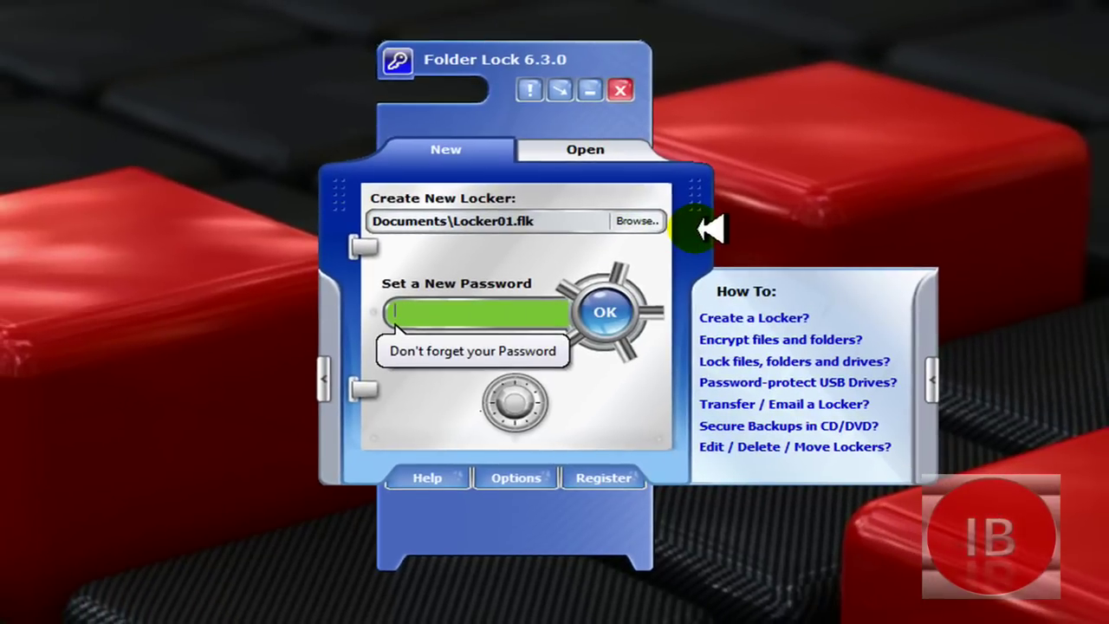
pyautogui.click(930, 371)
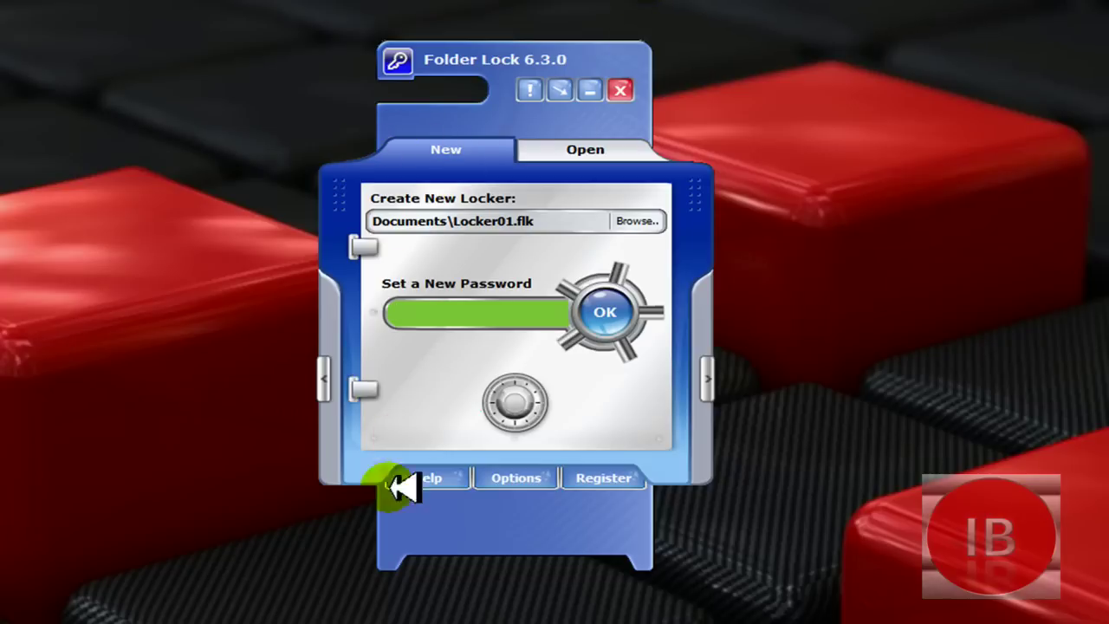
pyautogui.click(330, 390)
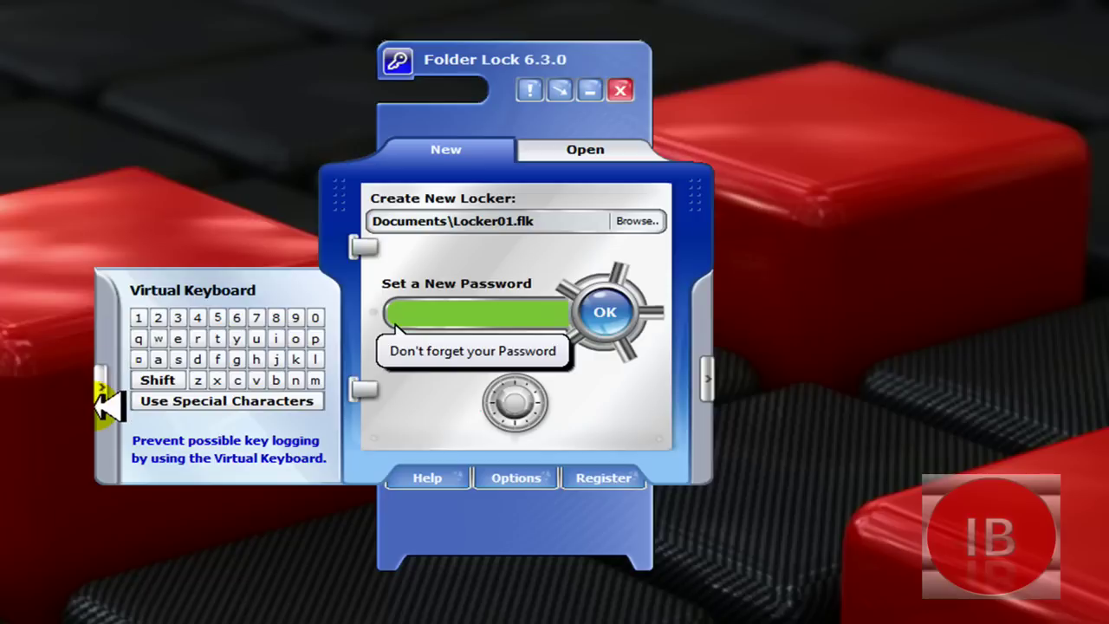
pyautogui.click(104, 392)
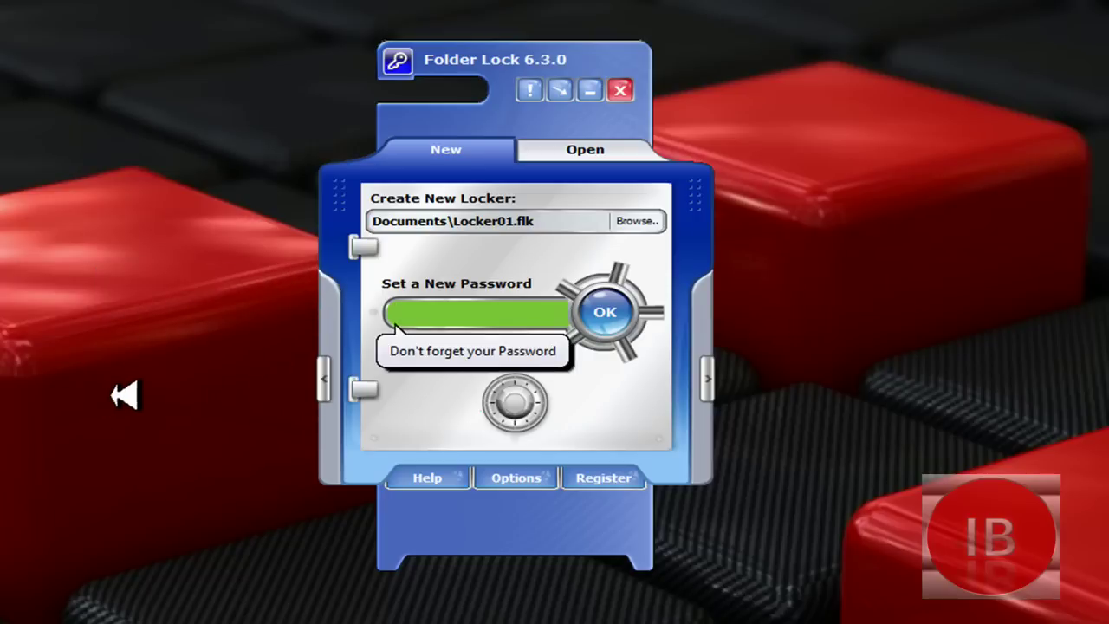
# Step: Set the new locker's location to Example.flk in the Desktop (Asztal) folder
pyautogui.click(640, 222)
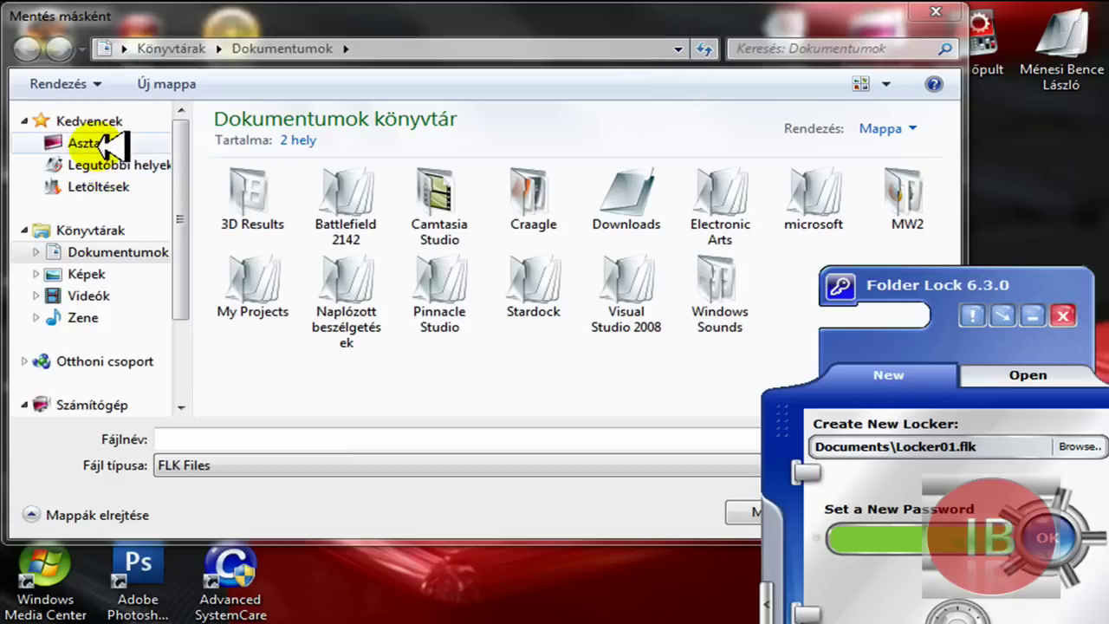
pyautogui.click(108, 144)
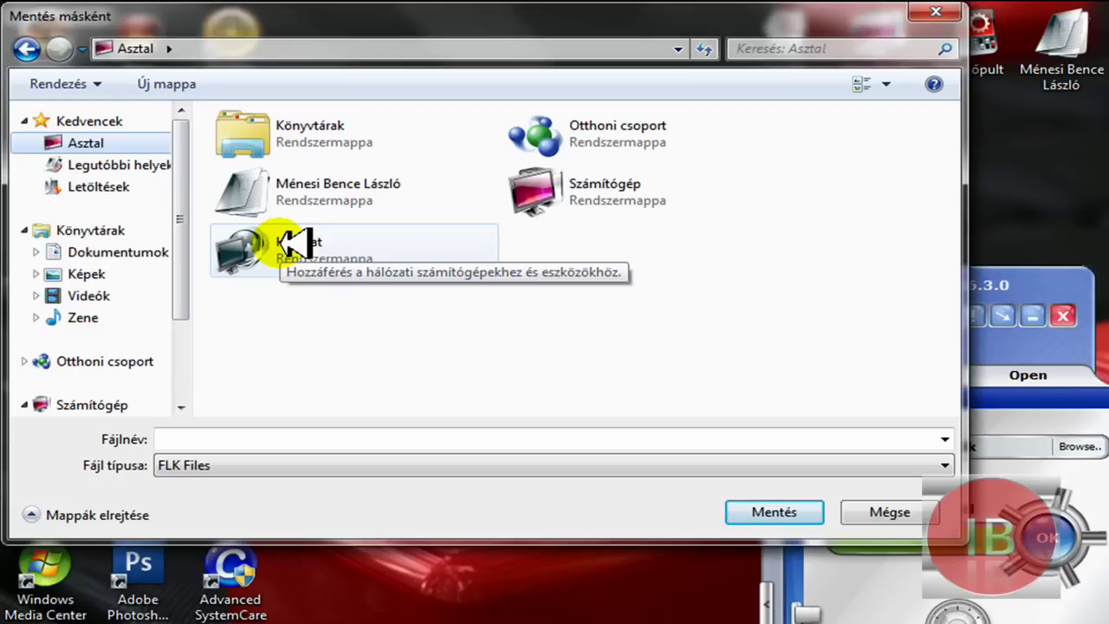
pyautogui.click(294, 244)
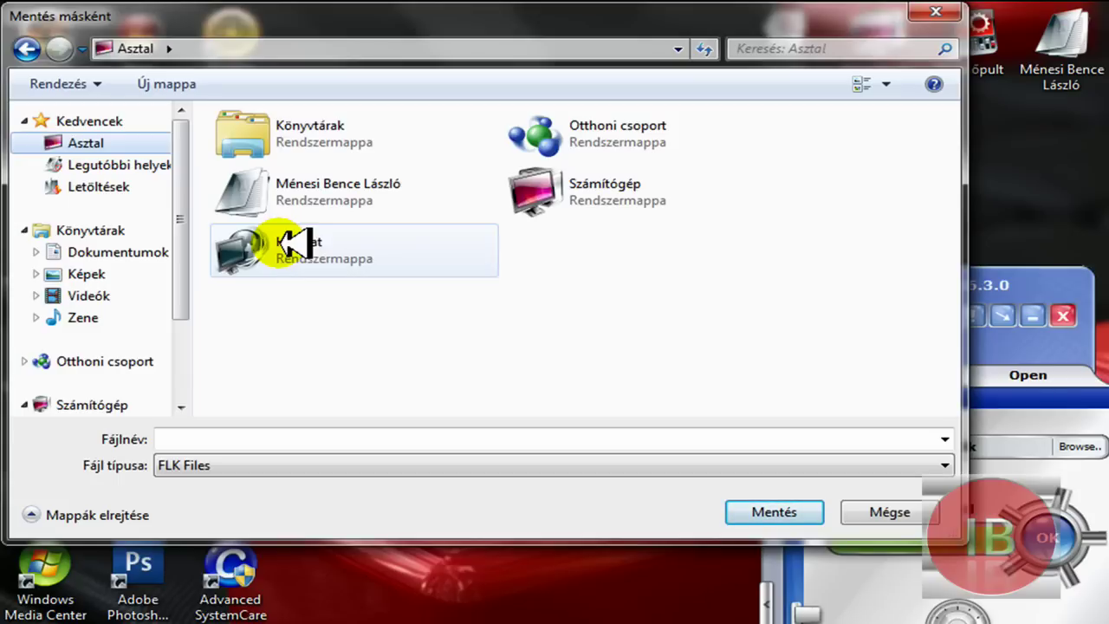
pyautogui.click(47, 140)
pyautogui.click(222, 441)
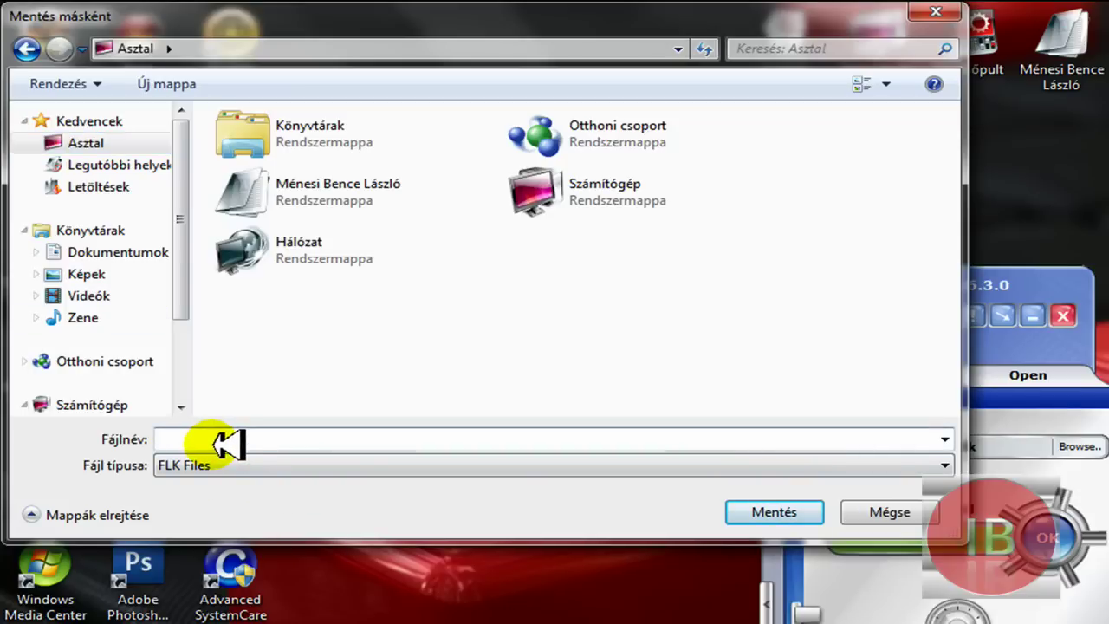
pyautogui.write('Example')
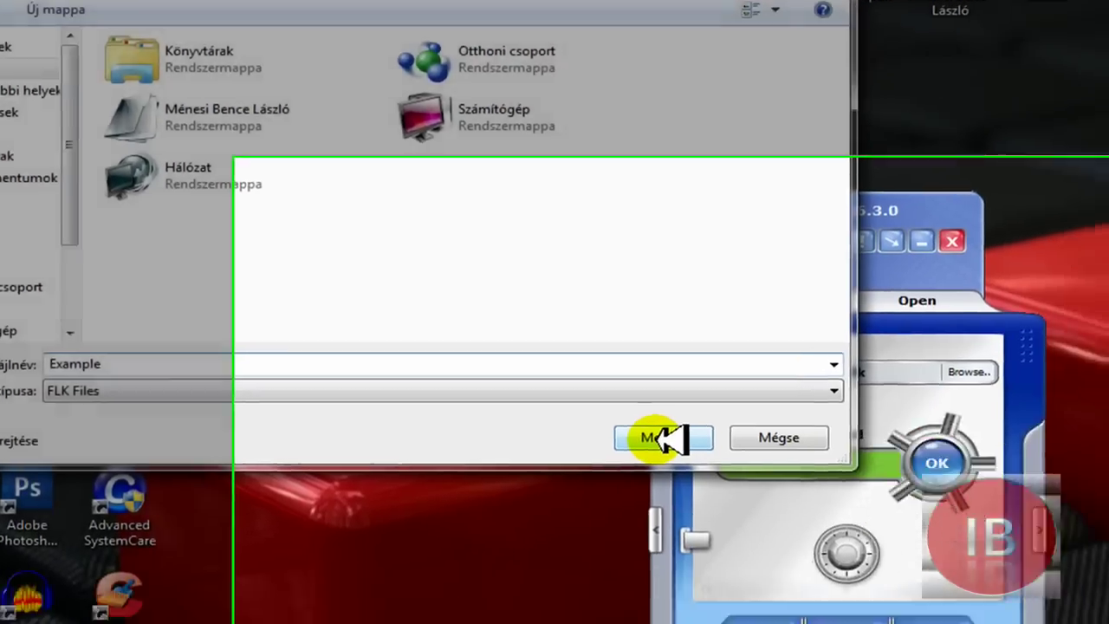
pyautogui.click(774, 512)
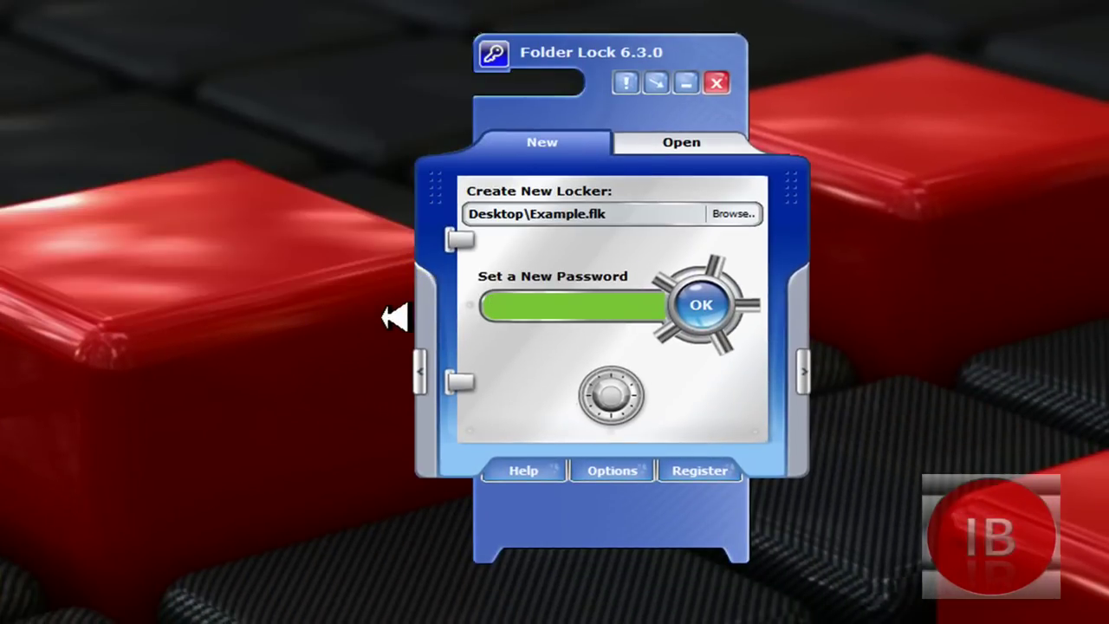
# Step: Enter the locker password, then re-enter it to confirm and open the empty Example locker
pyautogui.write('1234567')
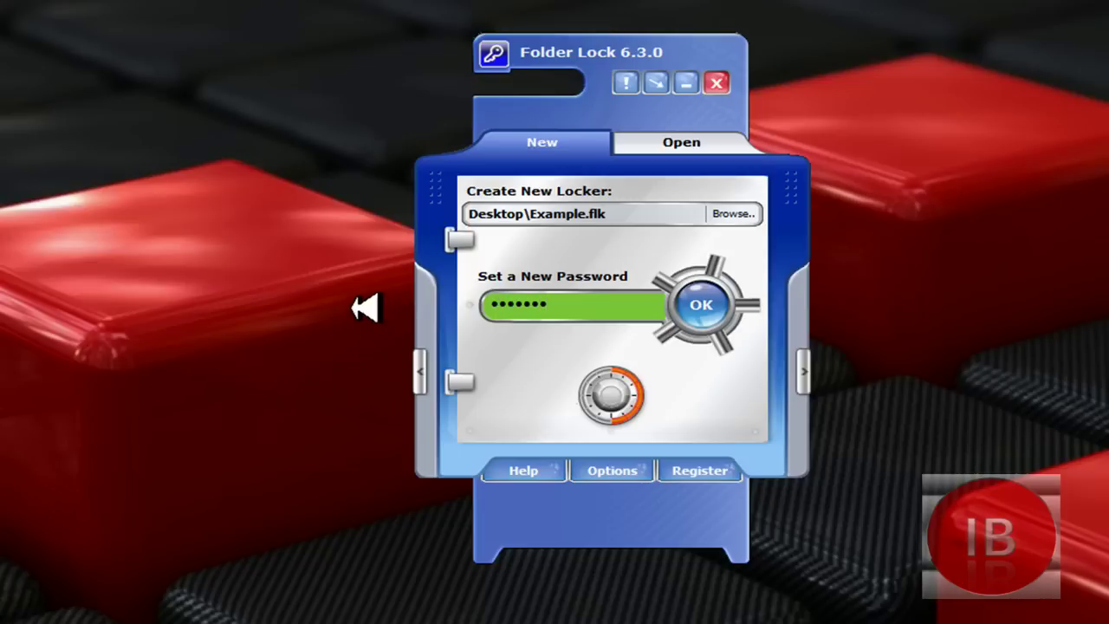
pyautogui.click(706, 307)
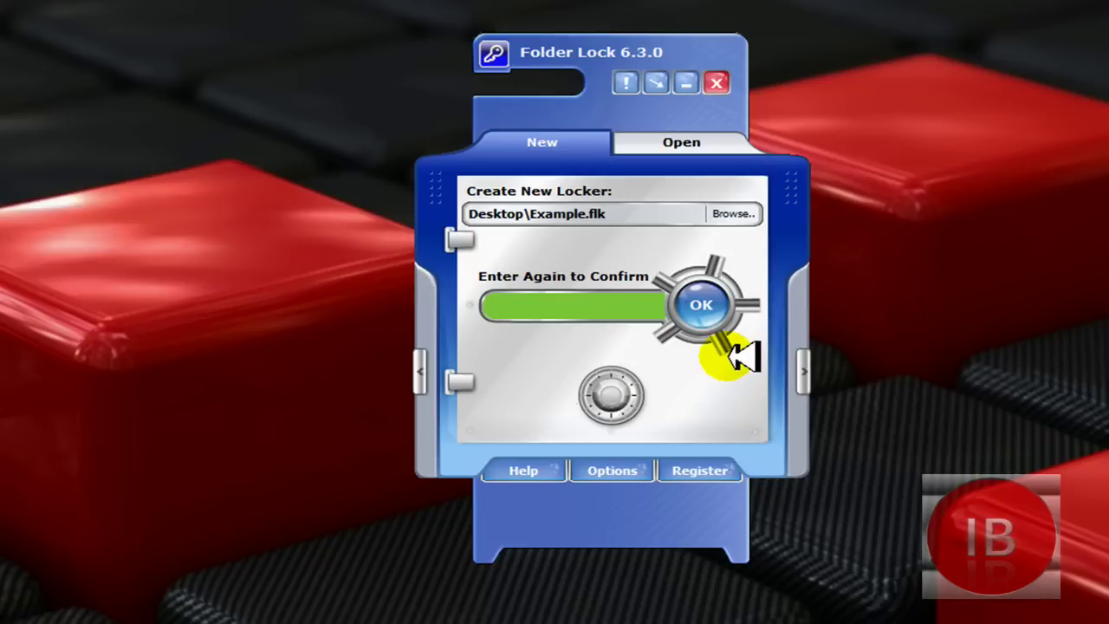
pyautogui.write('123456')
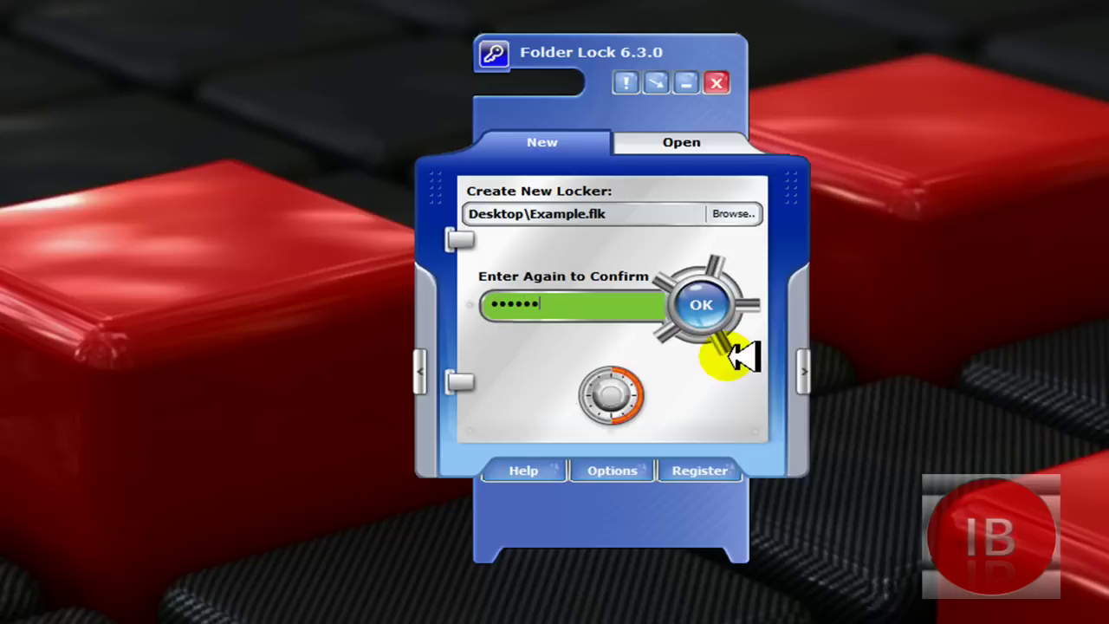
pyautogui.write('7')
pyautogui.click(723, 309)
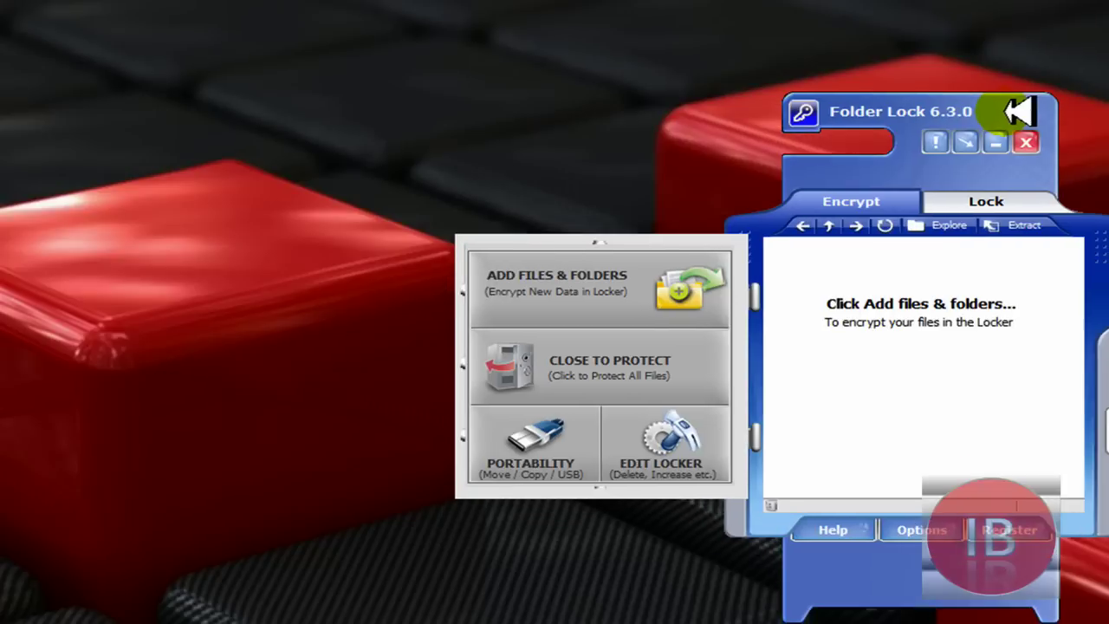
# Step: Add a new folder named 'Example' to the desktop through the Új > Mappa menu
pyautogui.rightClick(0, 103)
pyautogui.moveTo(132, 357)
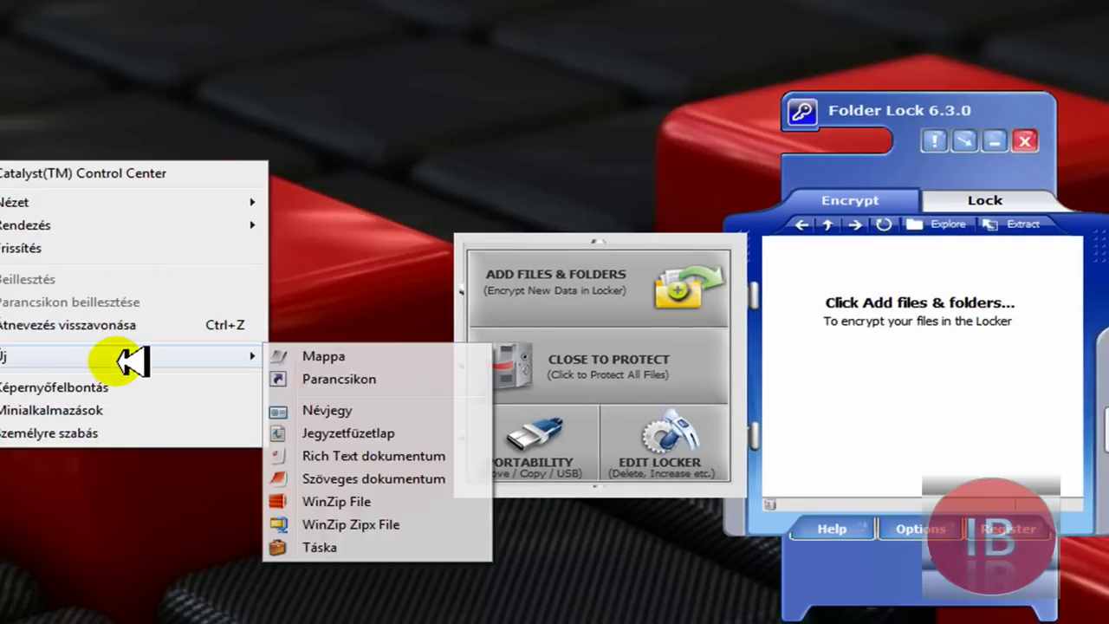
pyautogui.click(297, 354)
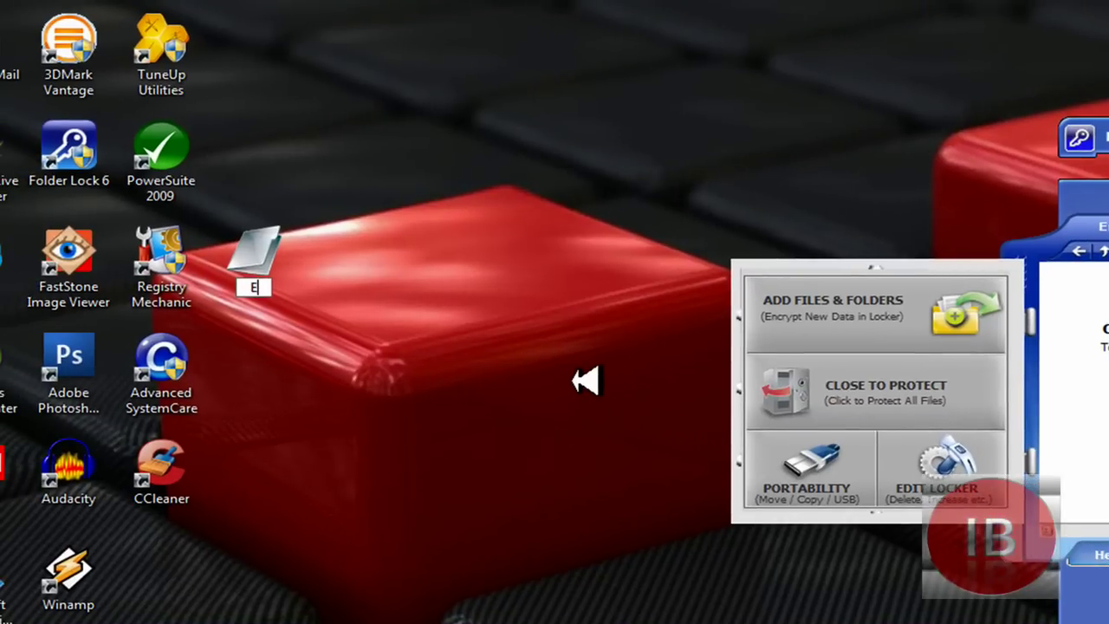
pyautogui.write('Example')
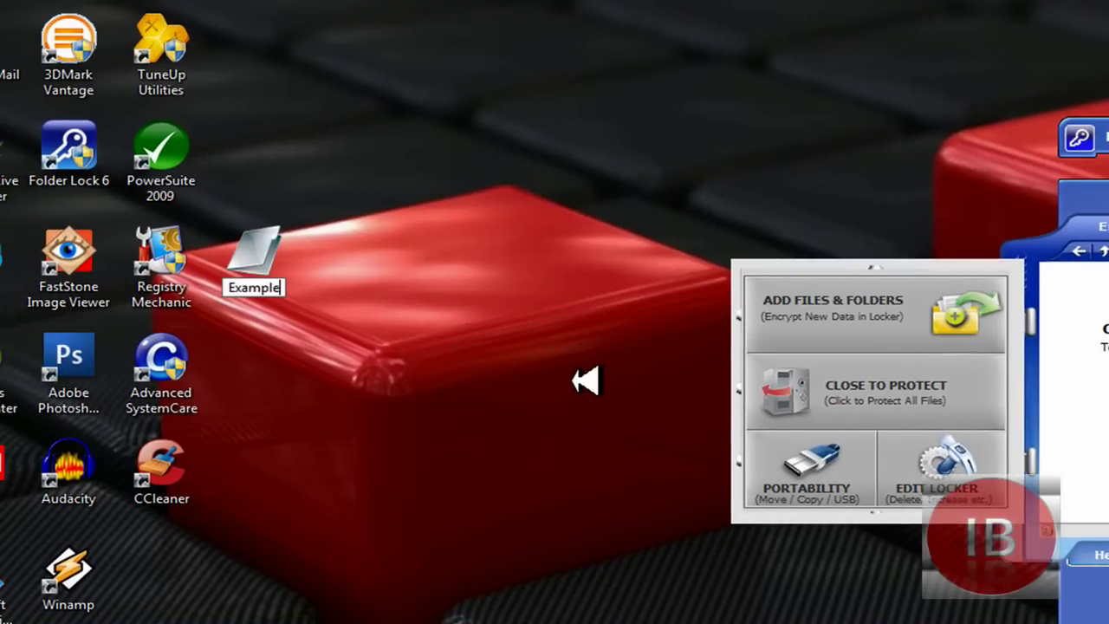
pyautogui.press('Return')
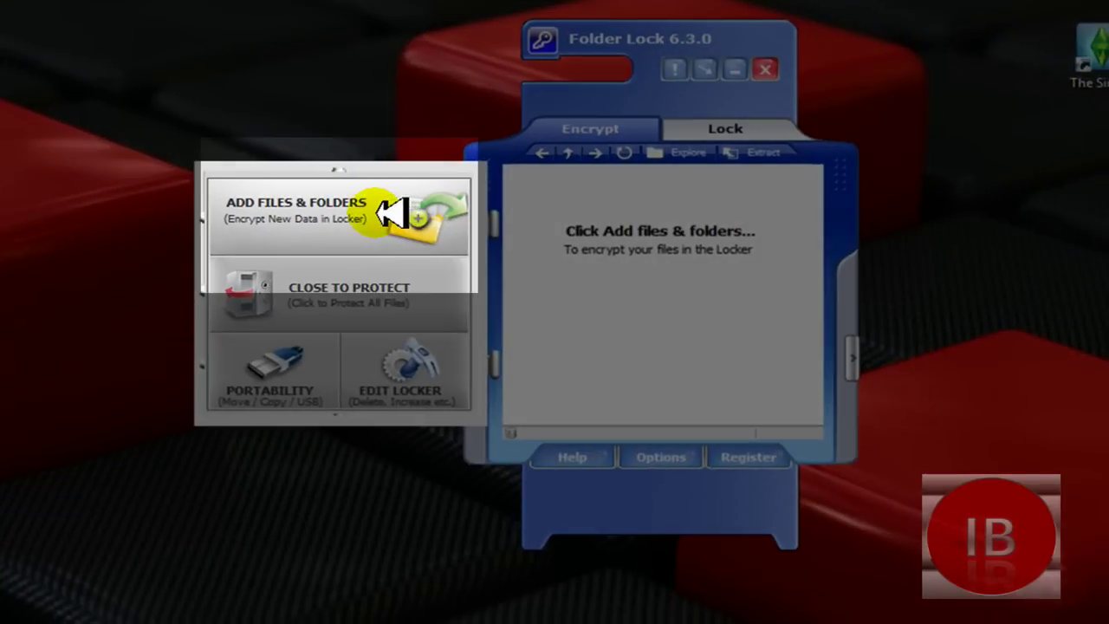
# Step: Add the desktop Example folder to the encrypt list and encrypt it into the locker
pyautogui.click(901, 301)
pyautogui.moveTo(726, 54); pyautogui.dragTo(424, 48)
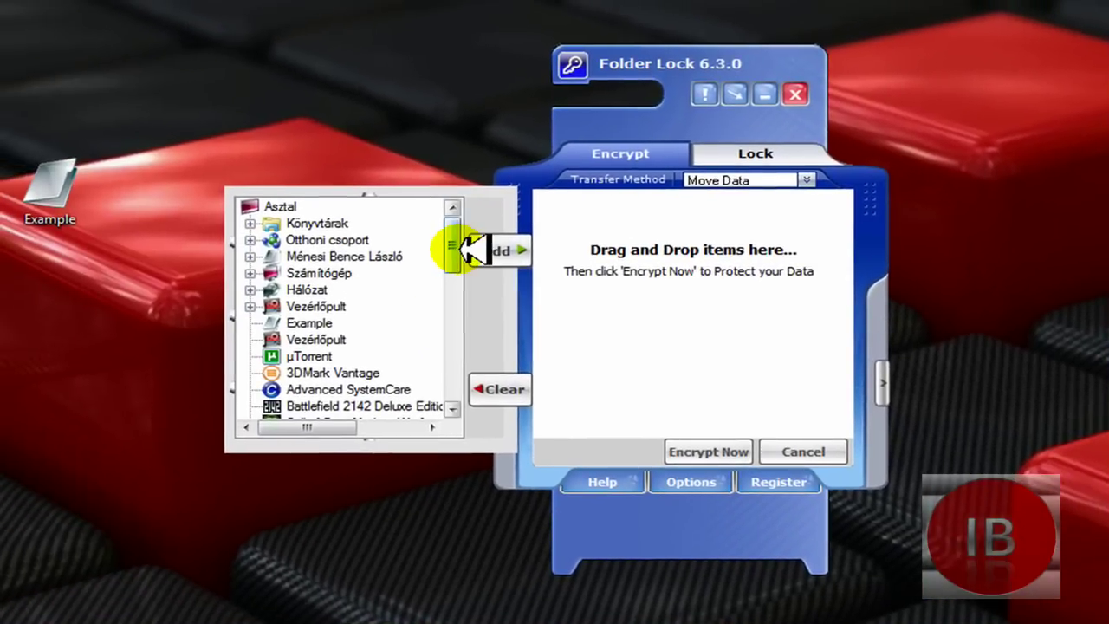
pyautogui.moveTo(121, 218); pyautogui.dragTo(127, 240)
pyautogui.moveTo(454, 268); pyautogui.dragTo(455, 269)
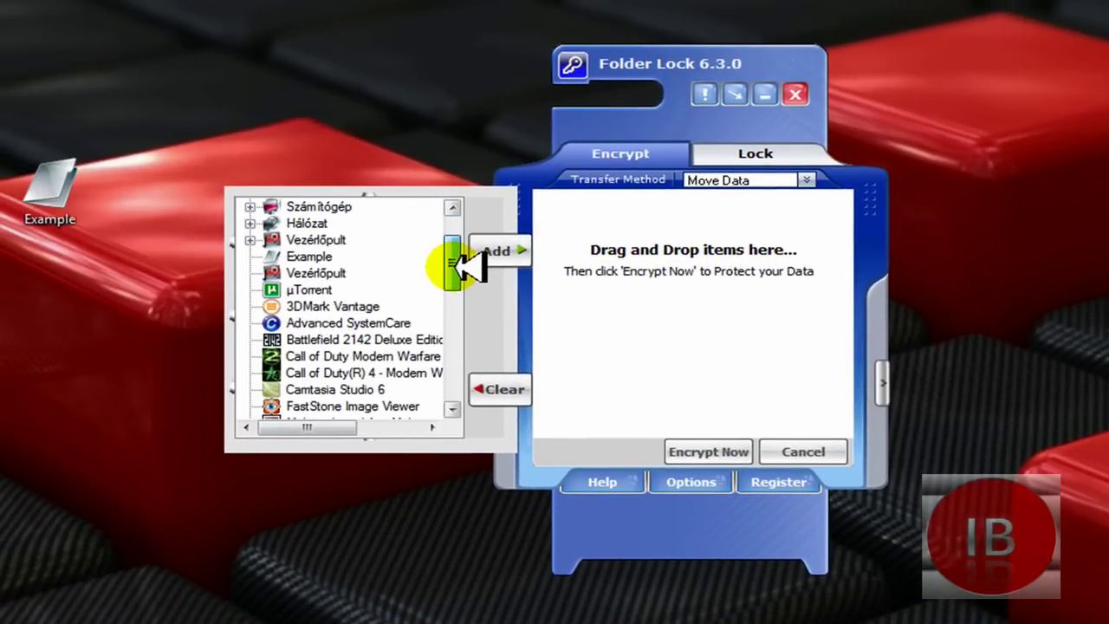
pyautogui.moveTo(454, 268); pyautogui.dragTo(453, 256)
pyautogui.click(299, 273)
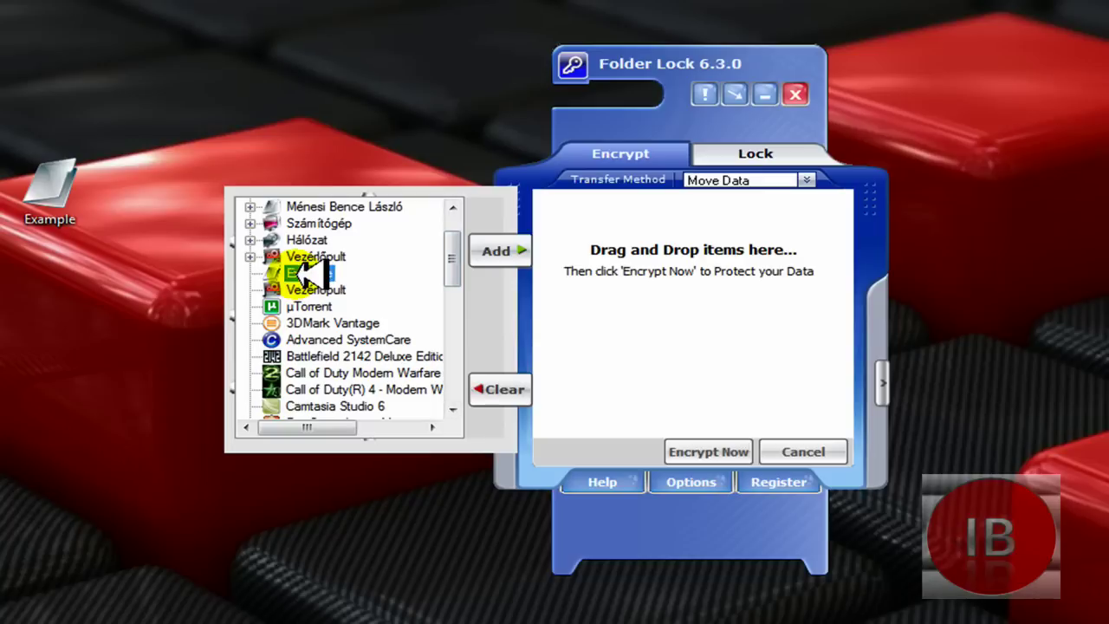
pyautogui.click(498, 250)
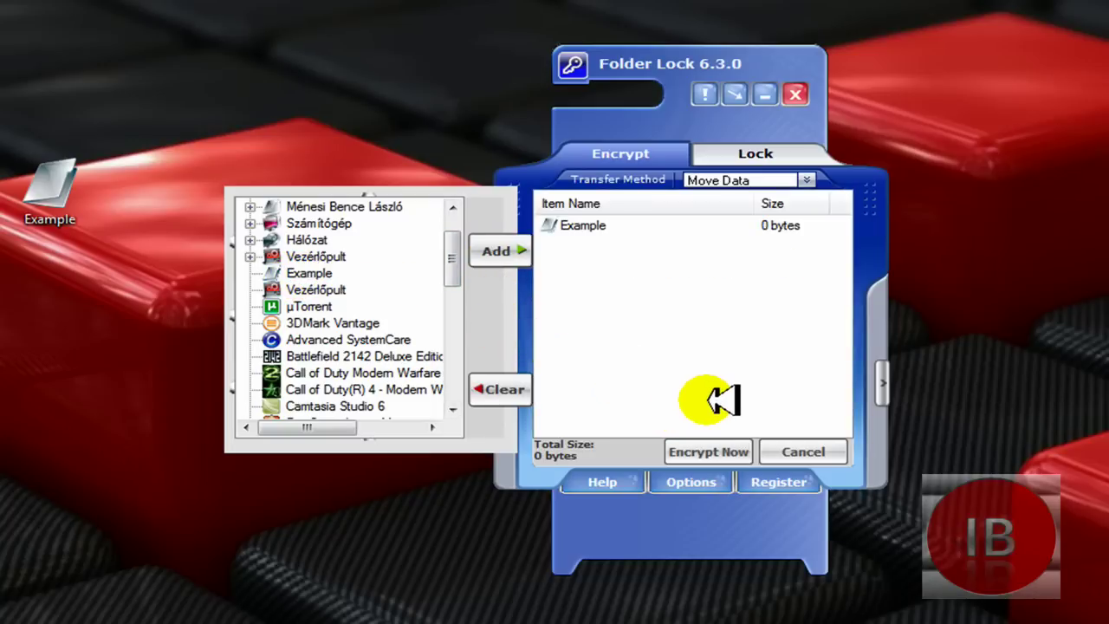
pyautogui.click(716, 447)
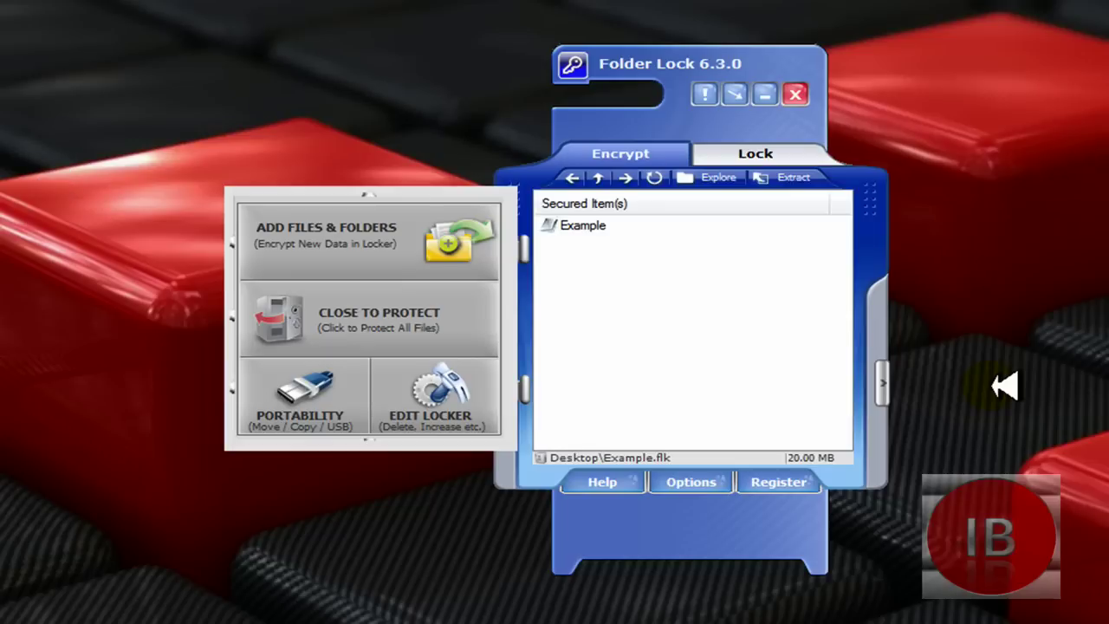
# Step: Lock the locker, then reopen Desktop\Example.flk by entering its password
pyautogui.click(459, 321)
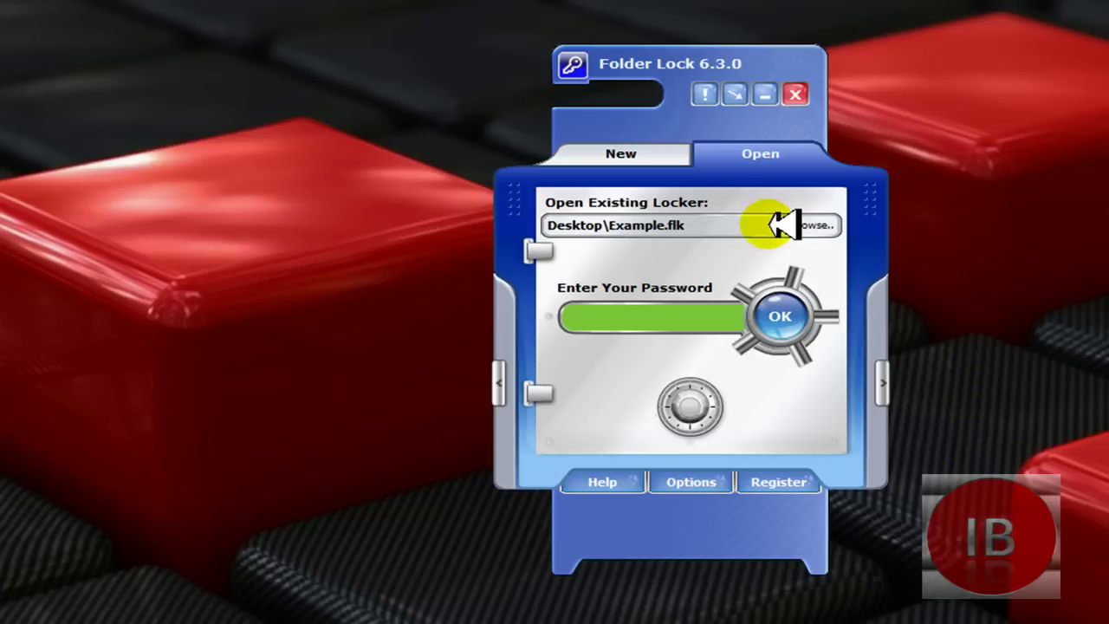
pyautogui.click(812, 225)
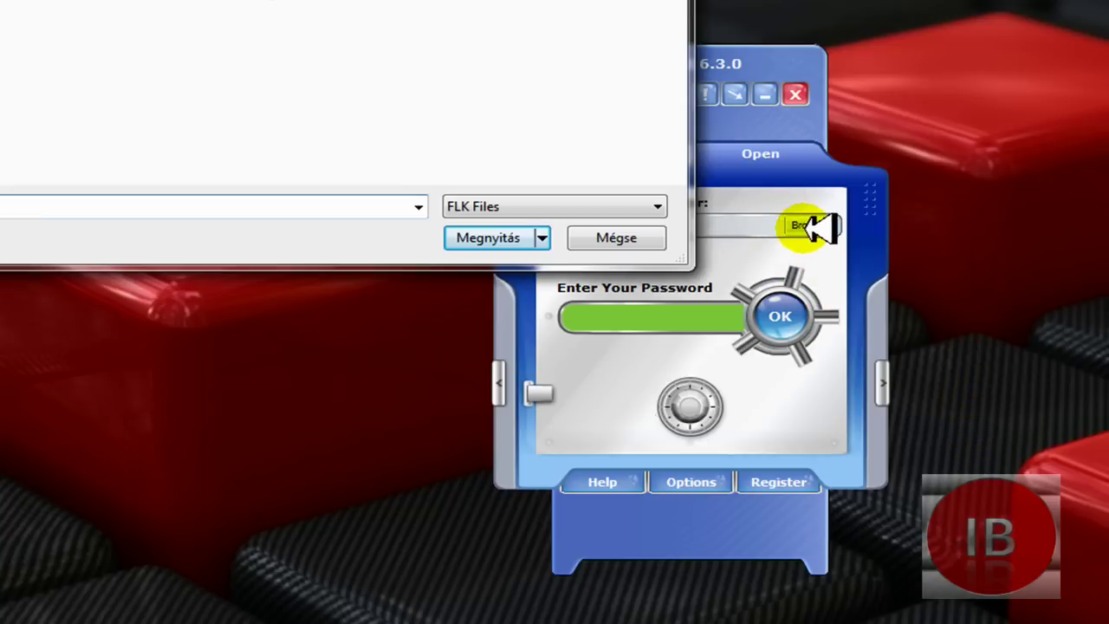
pyautogui.click(524, 238)
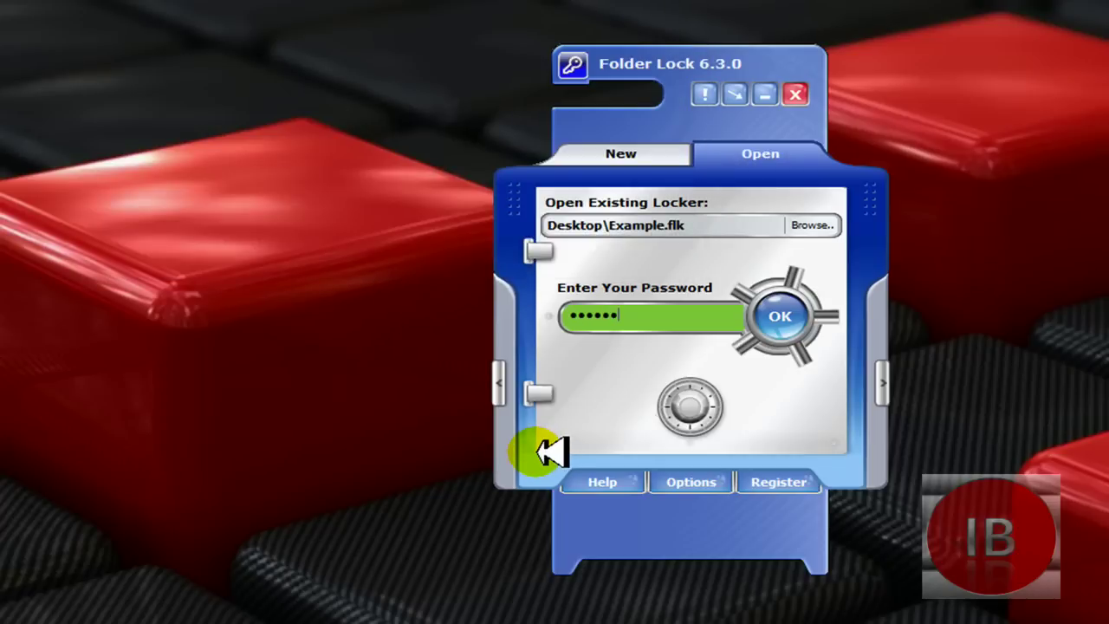
pyautogui.click(780, 315)
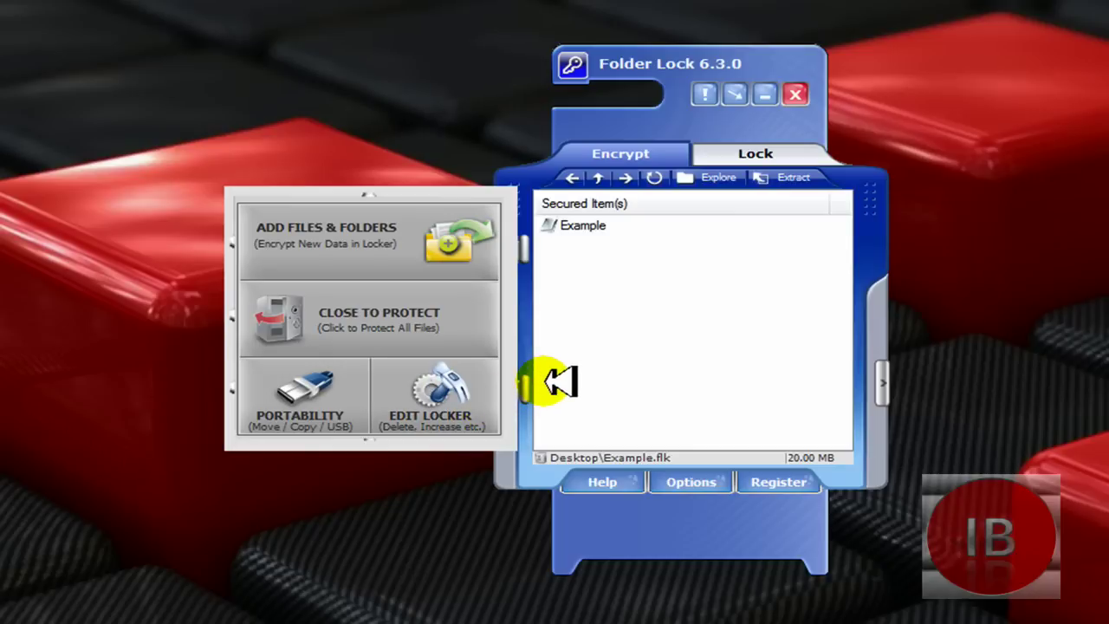
# Step: Change the Example.flk password under Edit Locker by entering the current, new and confirmed passwords
pyautogui.click(465, 405)
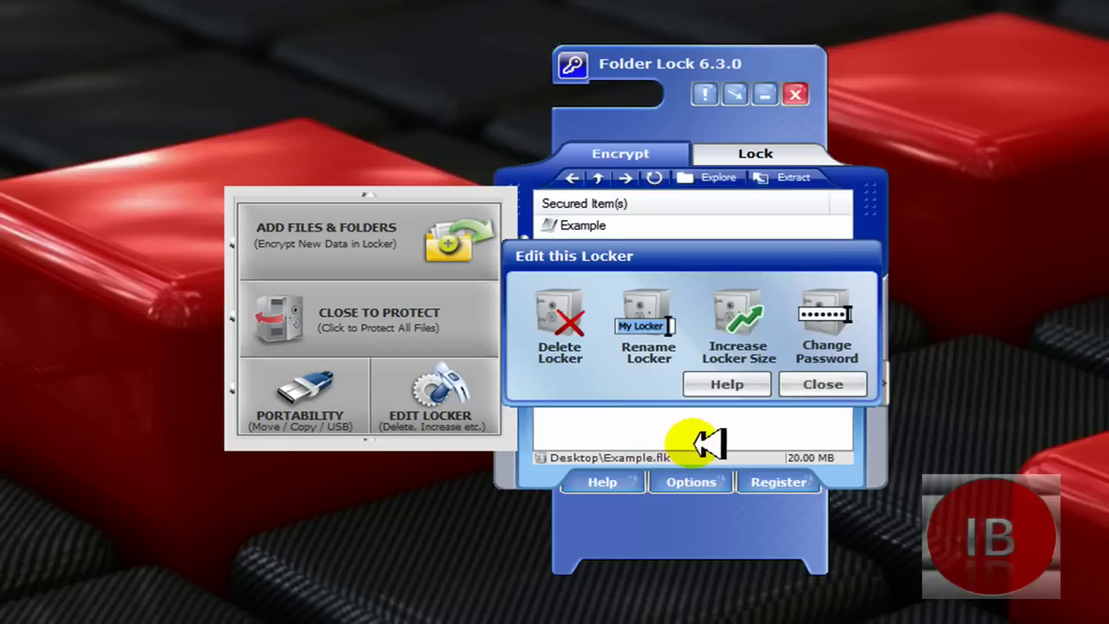
pyautogui.click(830, 301)
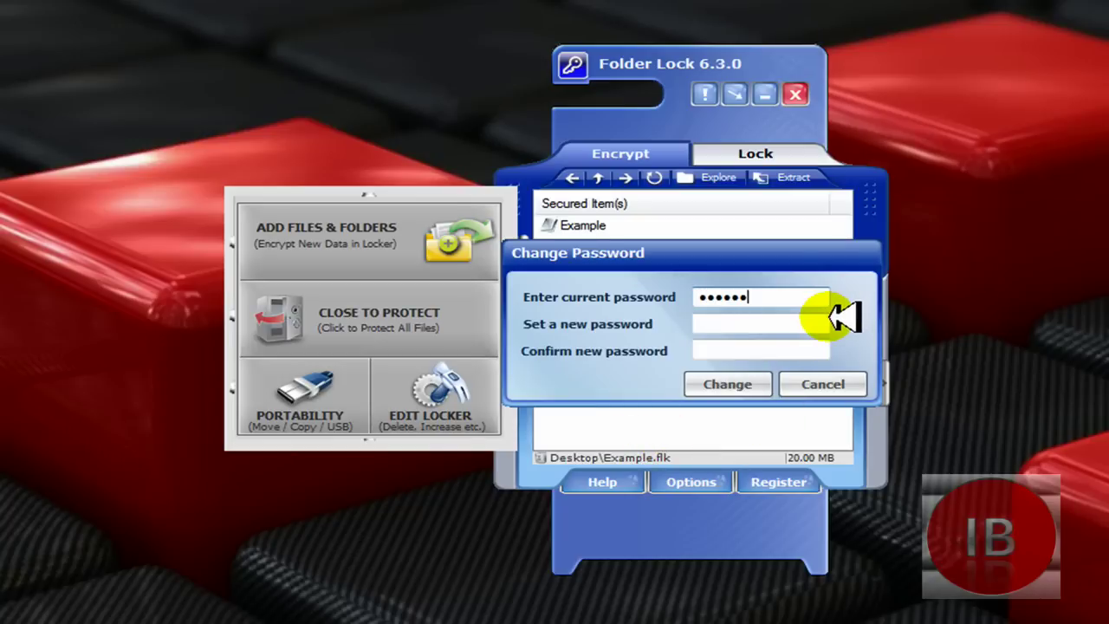
pyautogui.click(736, 326)
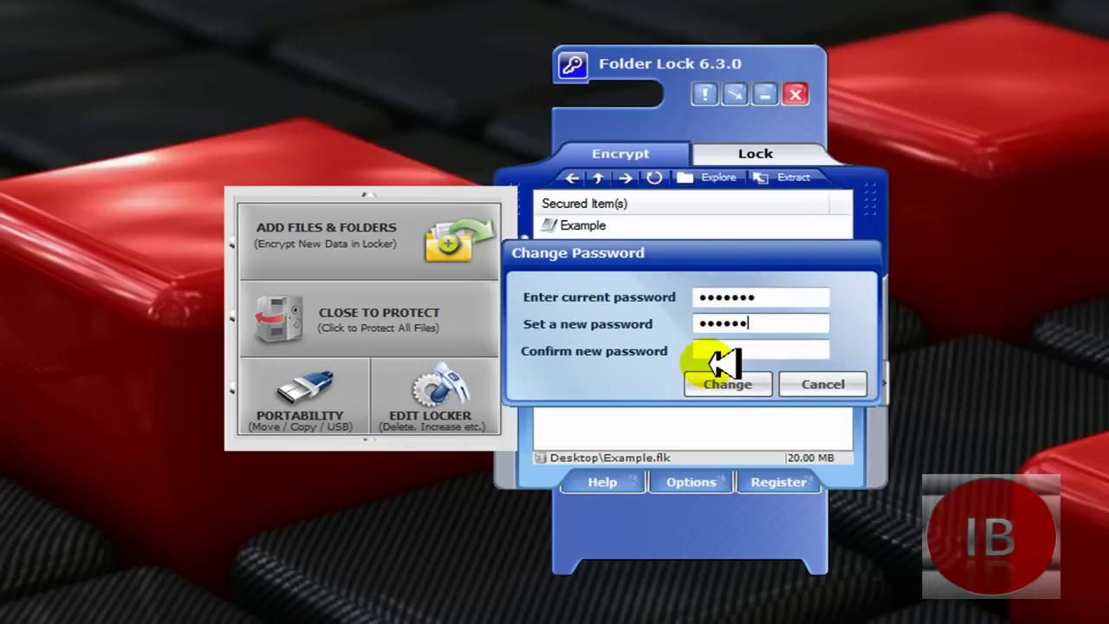
pyautogui.click(717, 350)
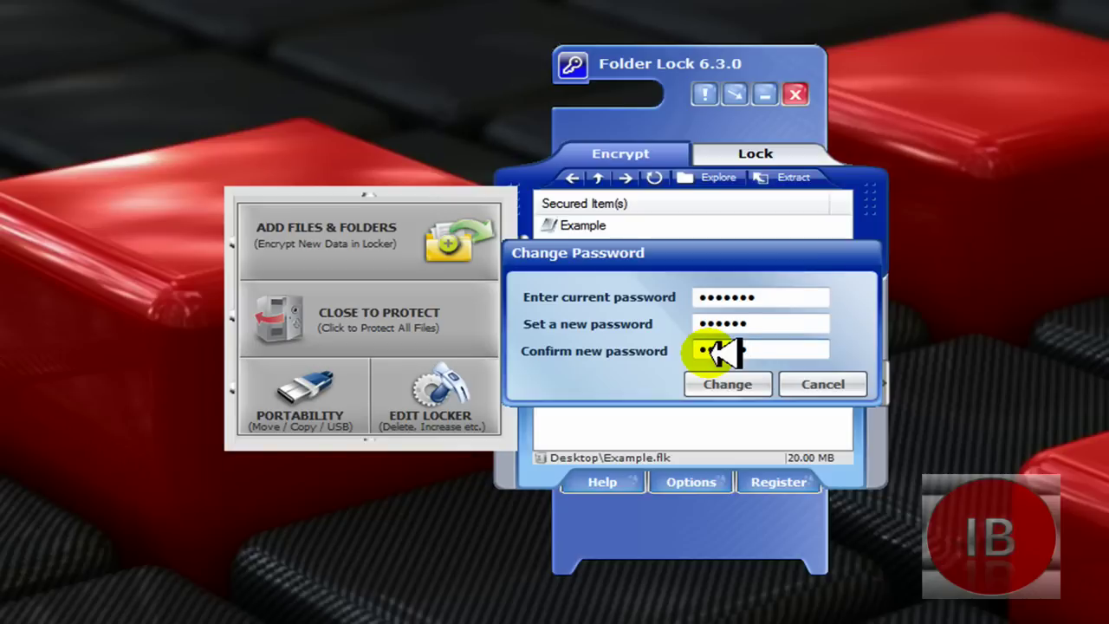
pyautogui.click(723, 390)
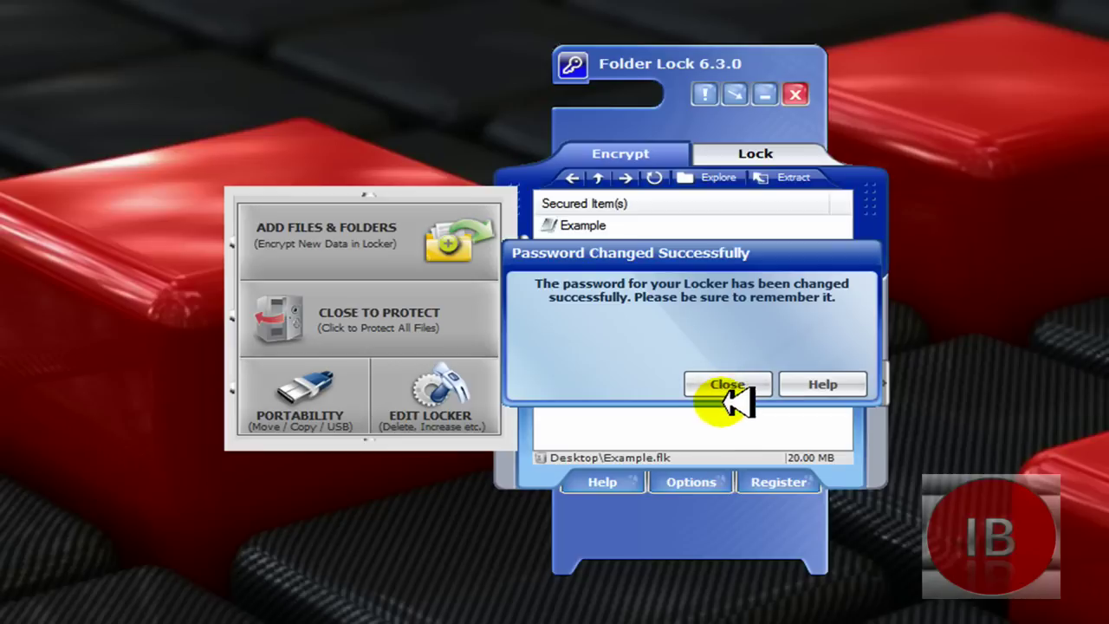
pyautogui.click(728, 385)
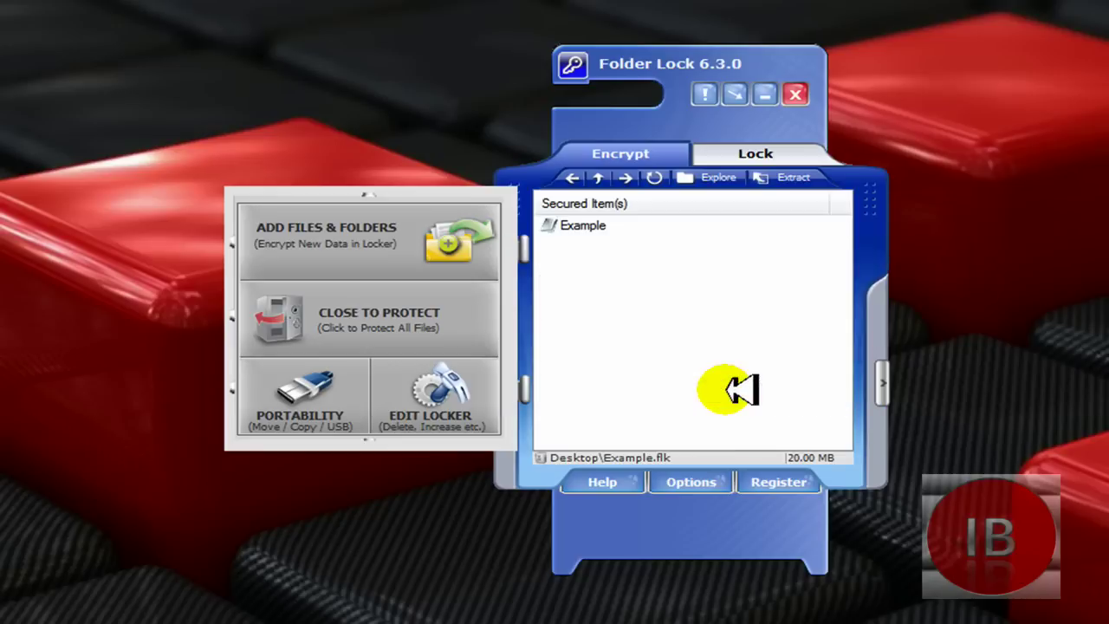
# Step: Lock the locker again, unlock it with the new password, and explore it as drive Z:
pyautogui.click(395, 324)
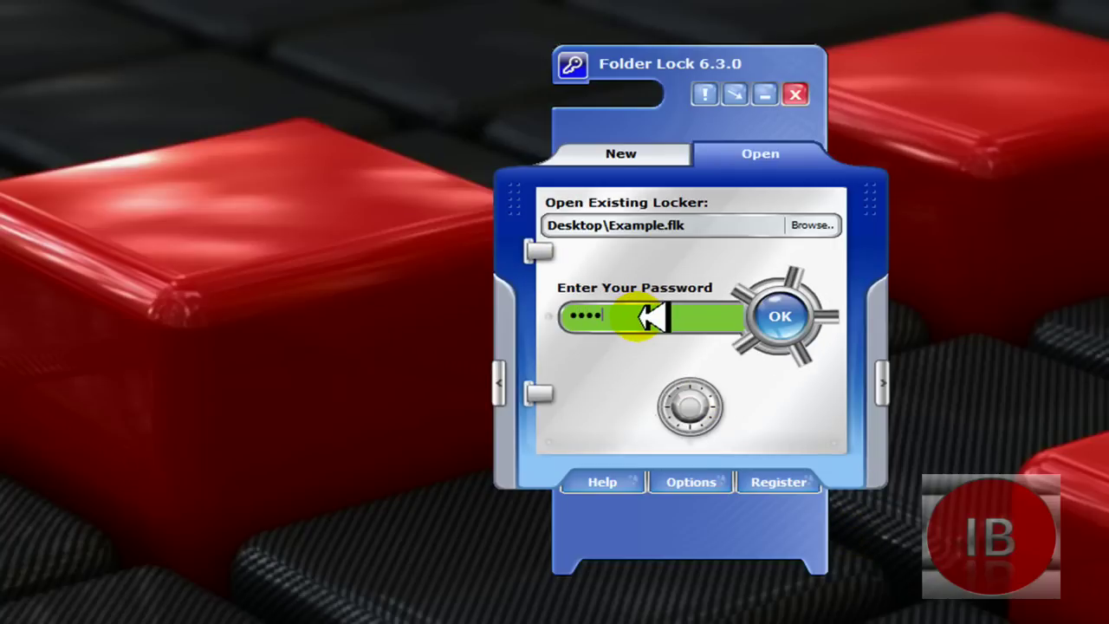
pyautogui.click(802, 307)
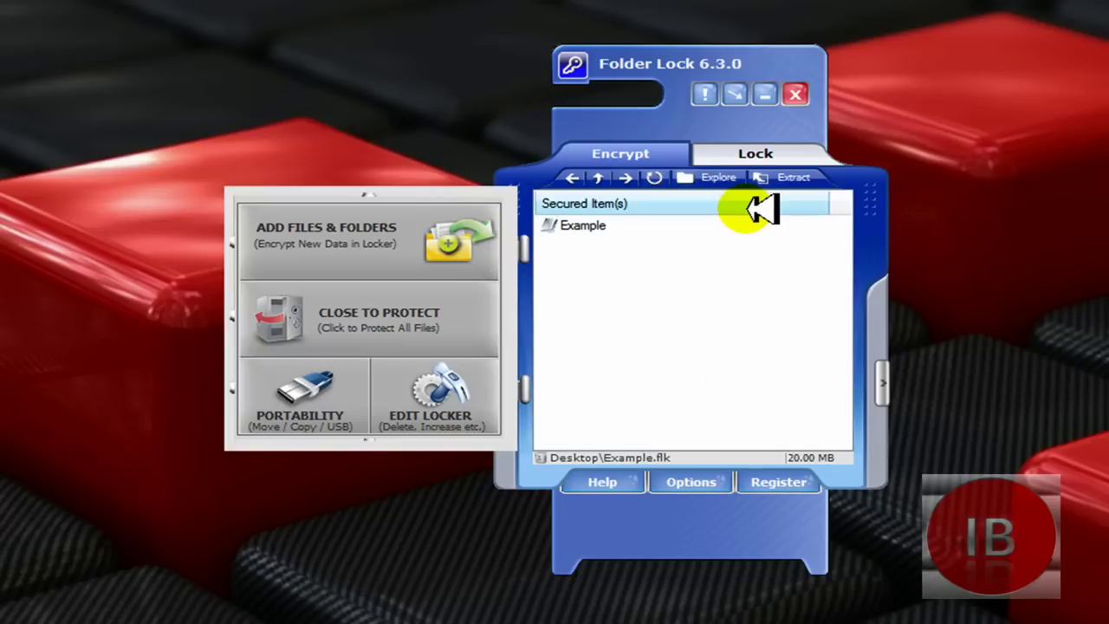
pyautogui.click(713, 178)
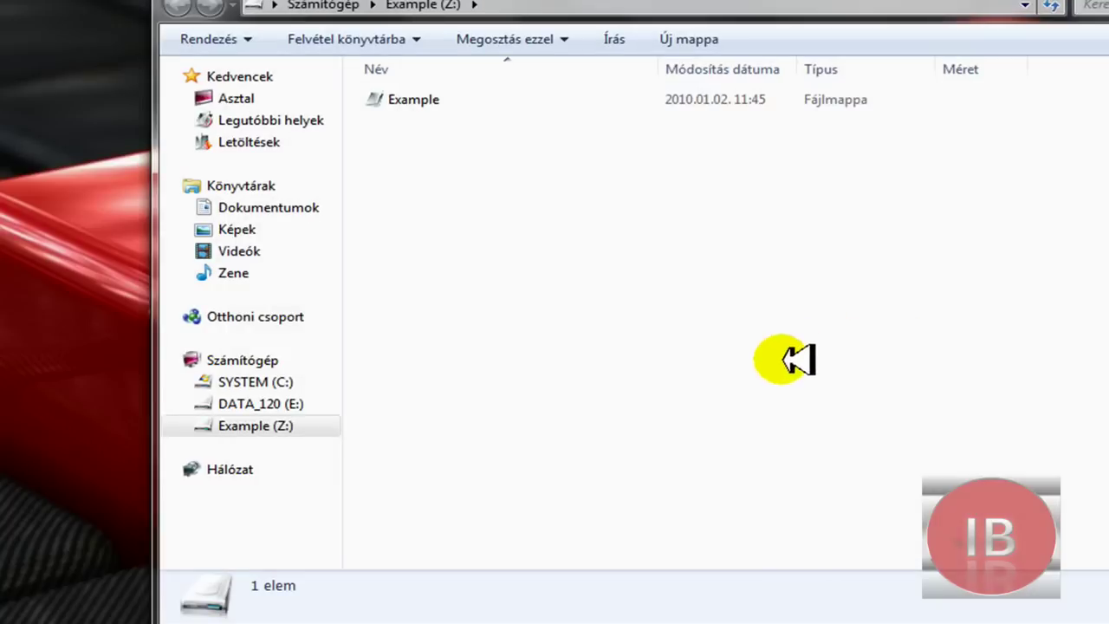
# Step: Browse from Számítógép into the Example (Z:) drive and open its empty Example folder
pyautogui.click(310, 7)
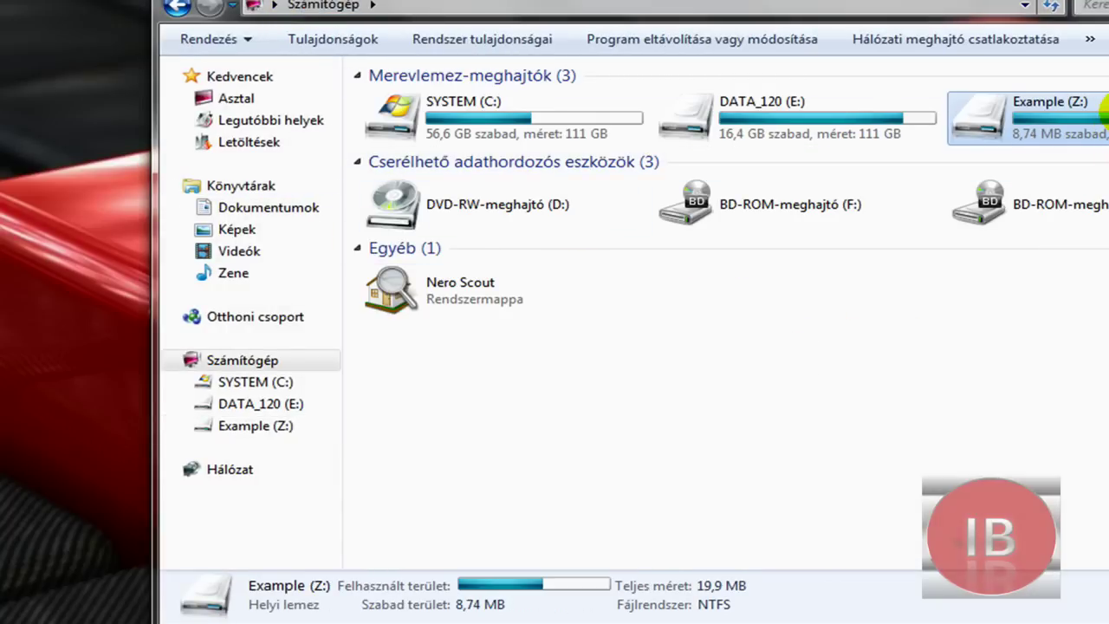
pyautogui.doubleClick(1102, 113)
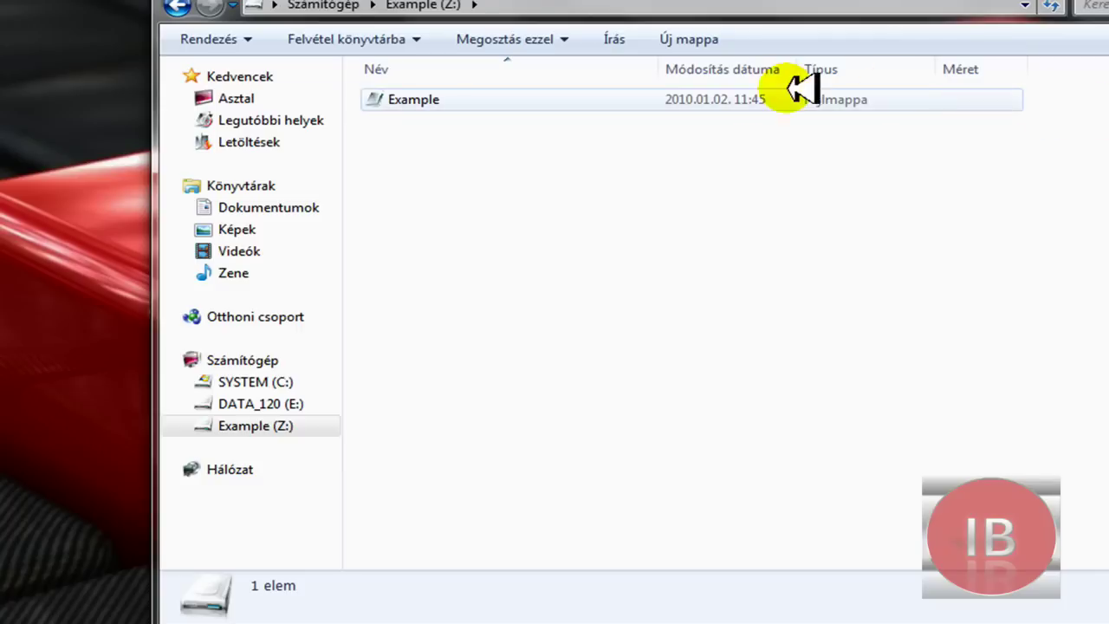
pyautogui.doubleClick(651, 101)
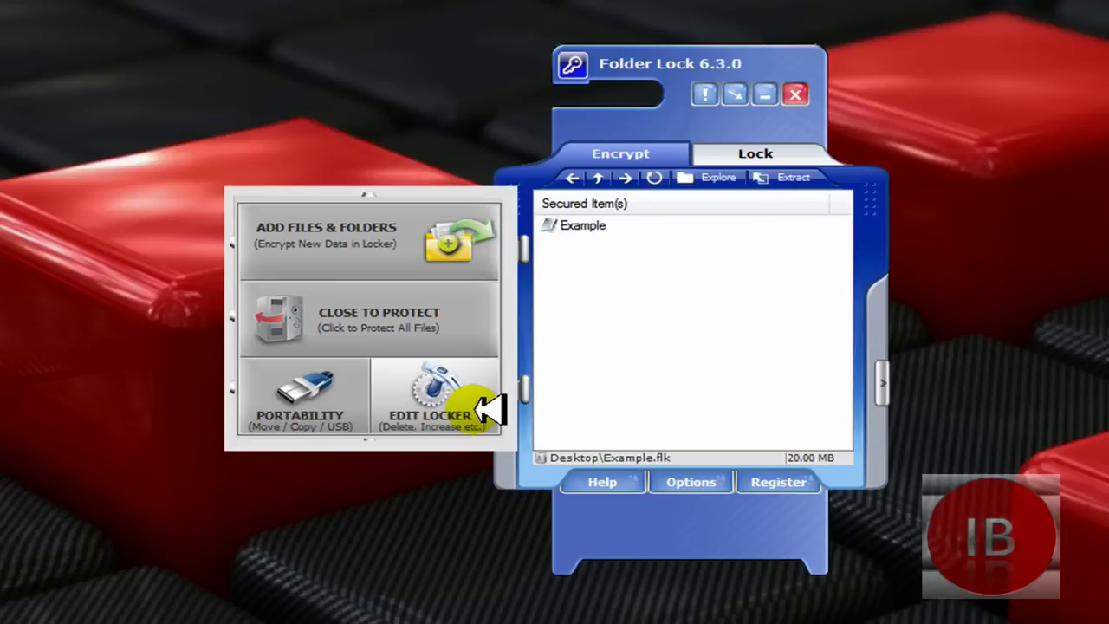
# Step: Delete the Example.flk locker under Edit Locker, confirm both prompts, and close the success message
pyautogui.click(482, 400)
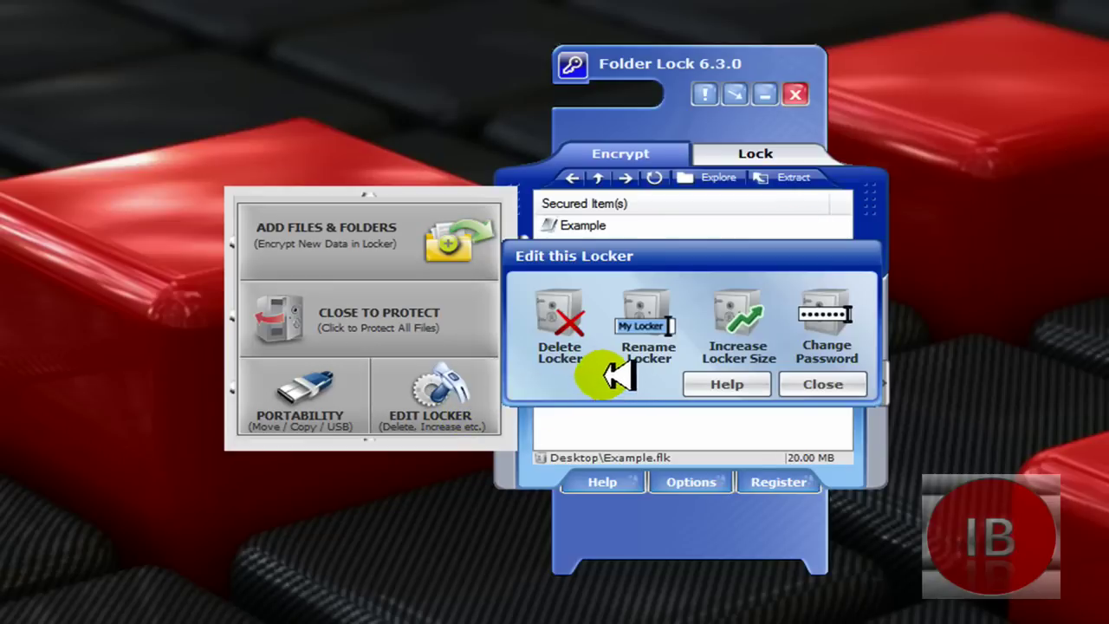
pyautogui.click(559, 303)
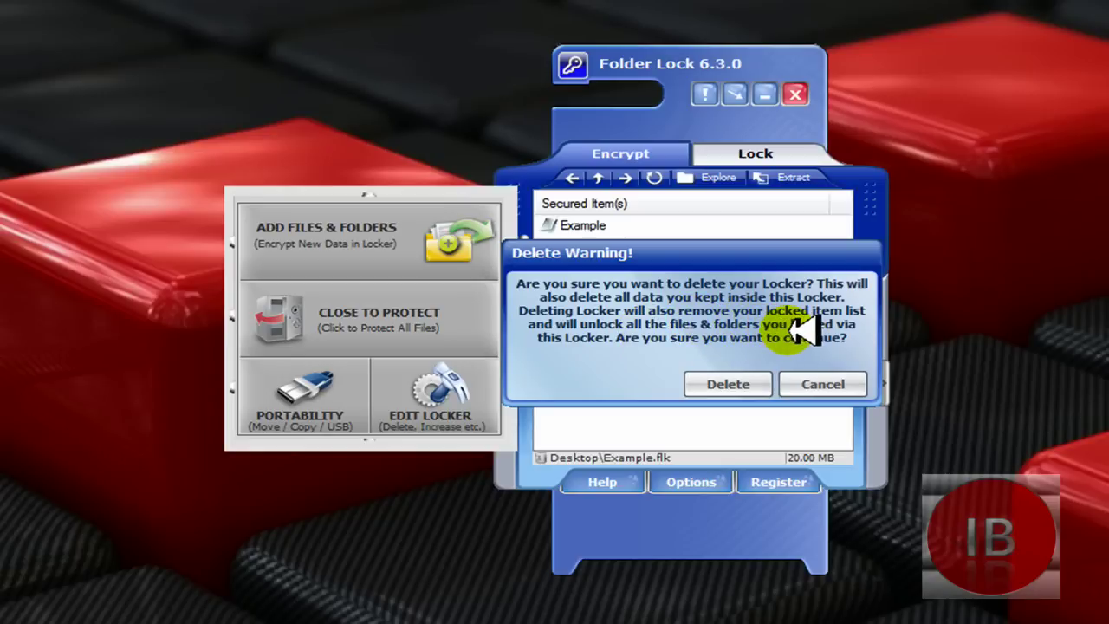
pyautogui.click(722, 384)
pyautogui.click(724, 390)
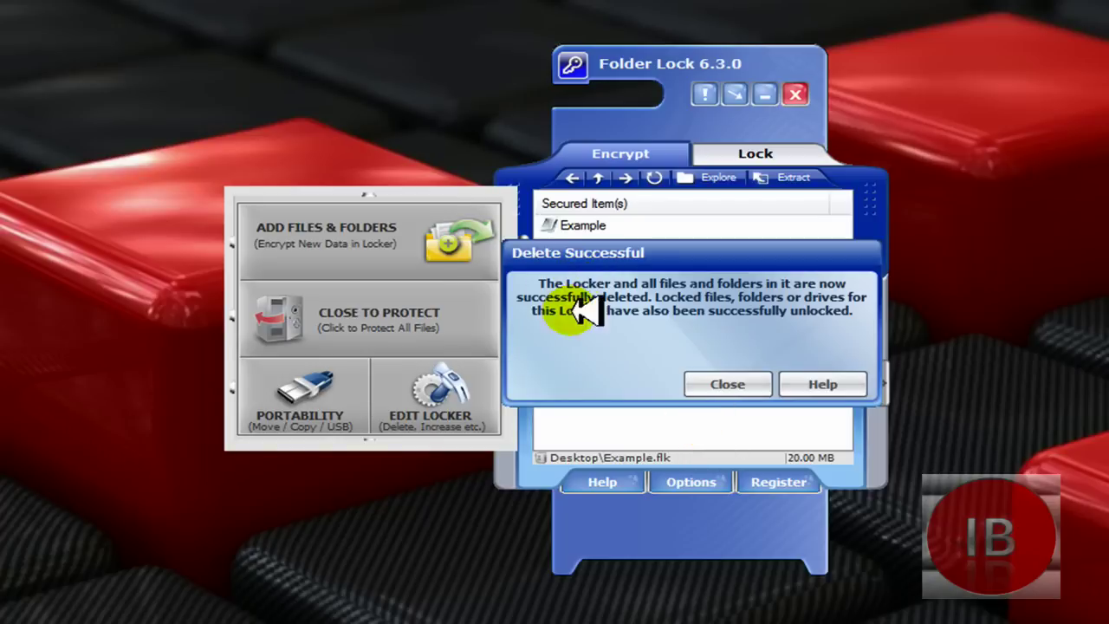
pyautogui.click(726, 384)
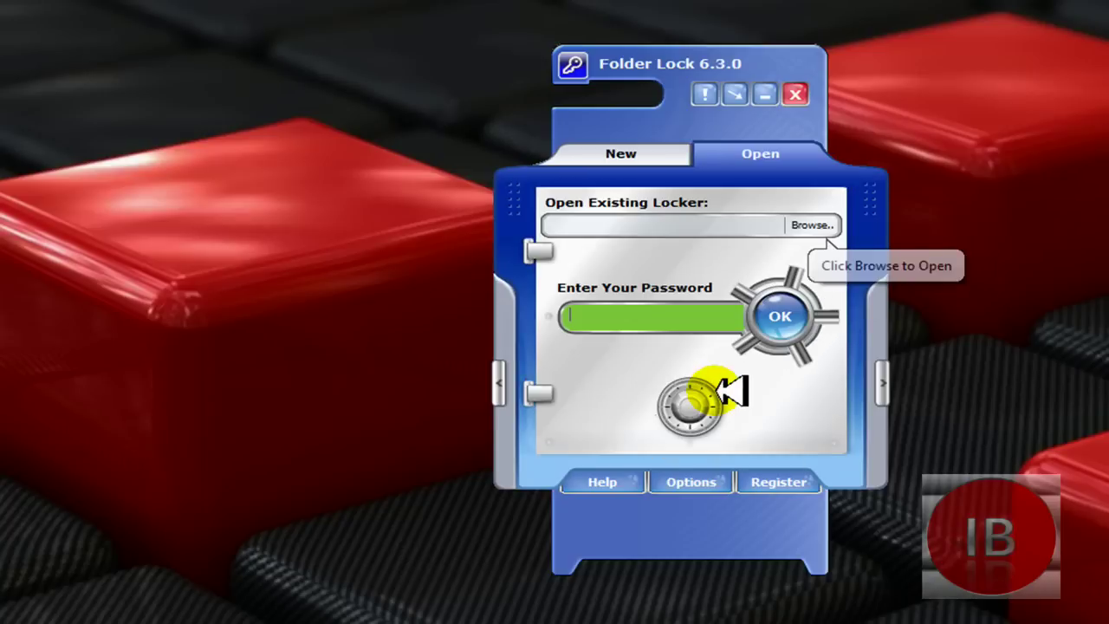